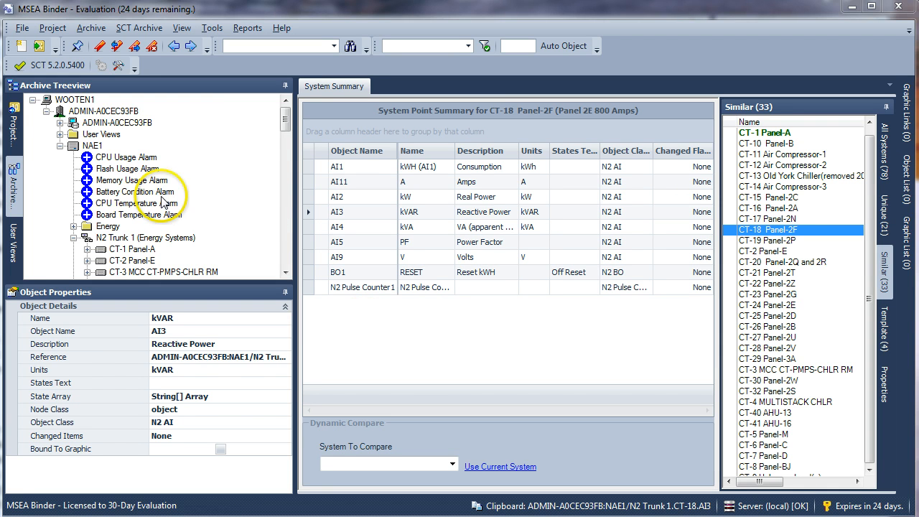
# Step: Create a new project named Pillar_v12 in the project list
pyautogui.click(14, 126)
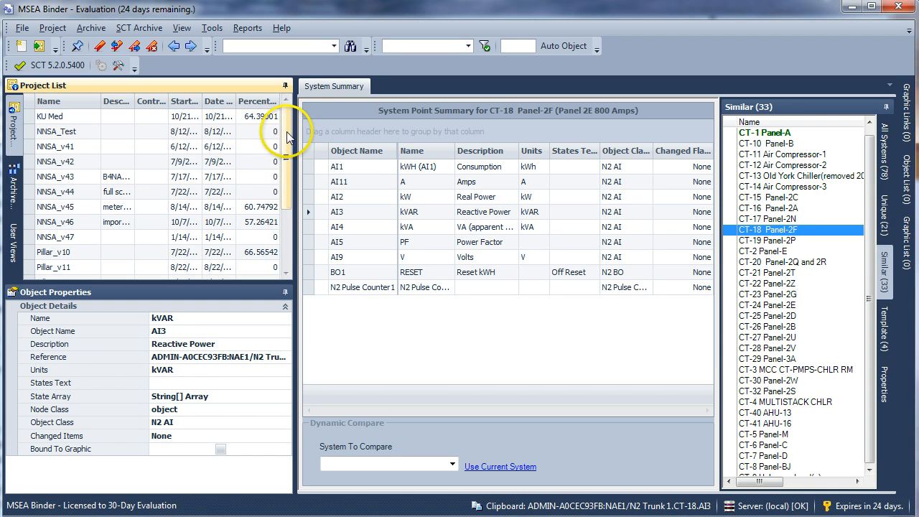
pyautogui.moveTo(287, 137); pyautogui.dragTo(290, 174)
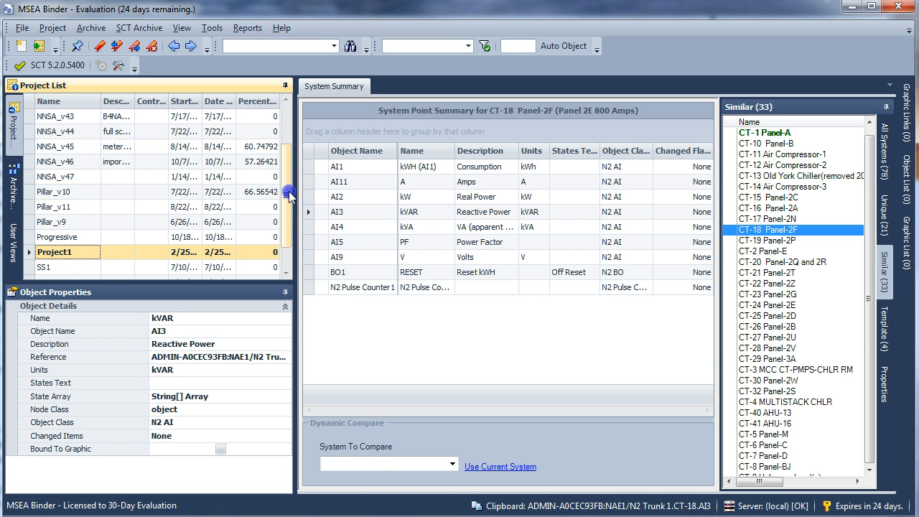
pyautogui.moveTo(287, 191); pyautogui.dragTo(293, 125)
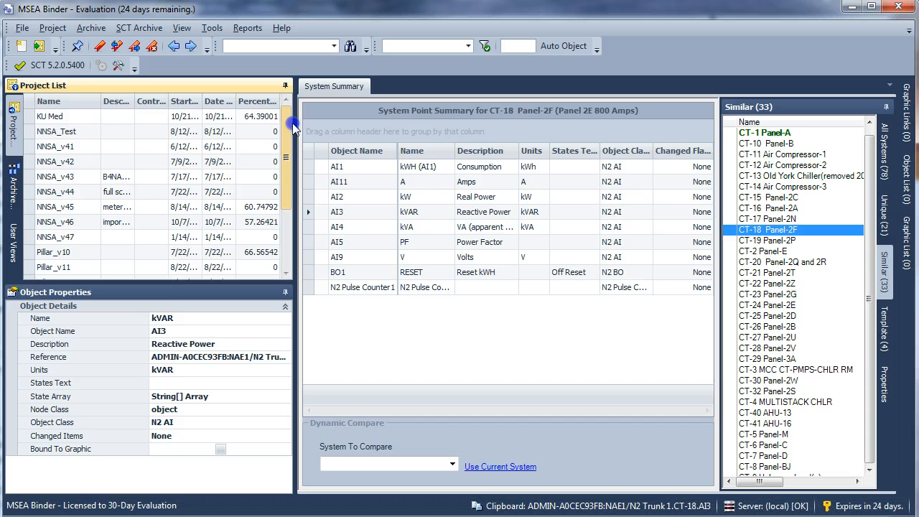
pyautogui.click(21, 46)
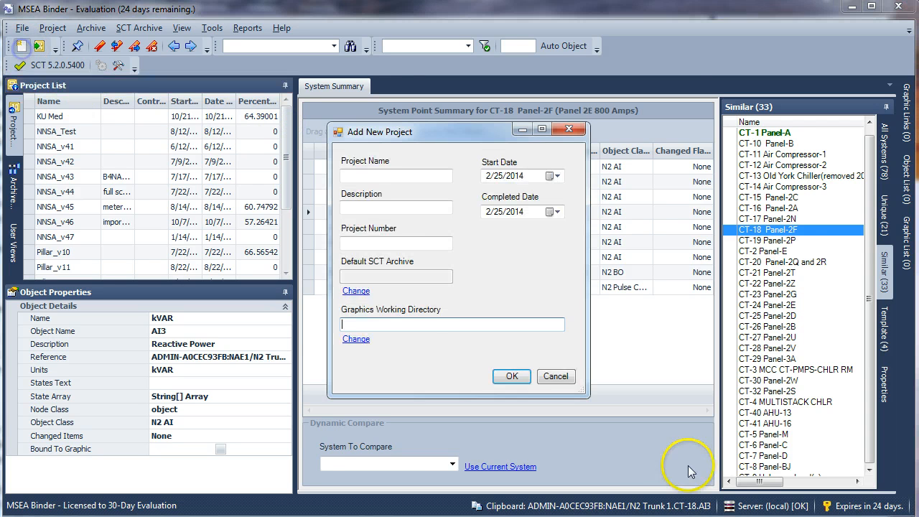
pyautogui.click(362, 175)
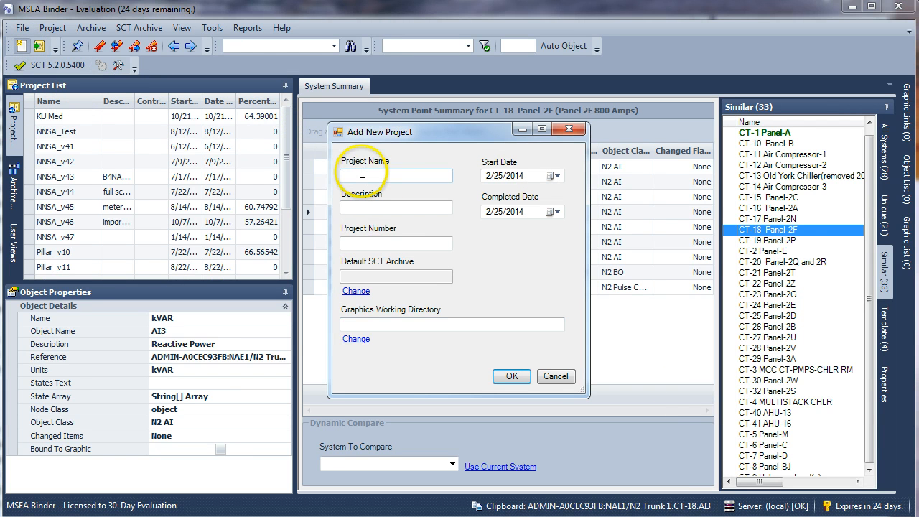
pyautogui.write('Pillar_v12')
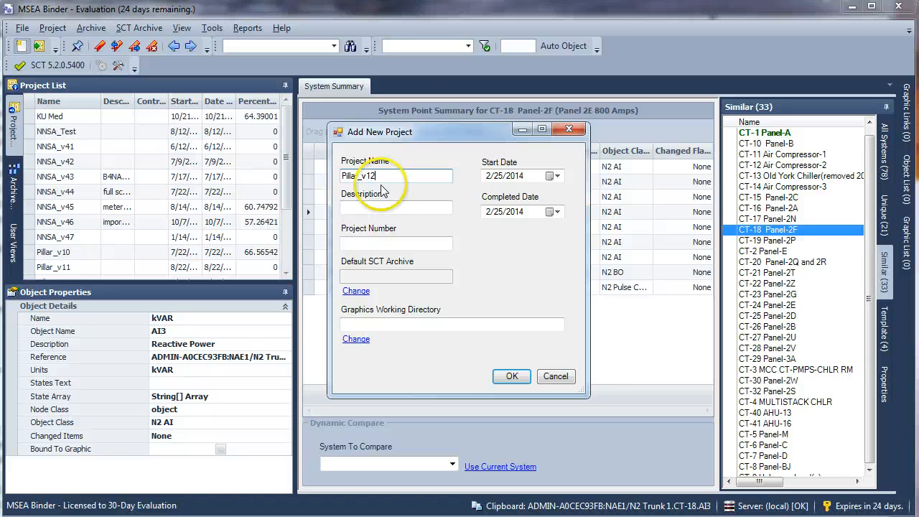
pyautogui.click(508, 376)
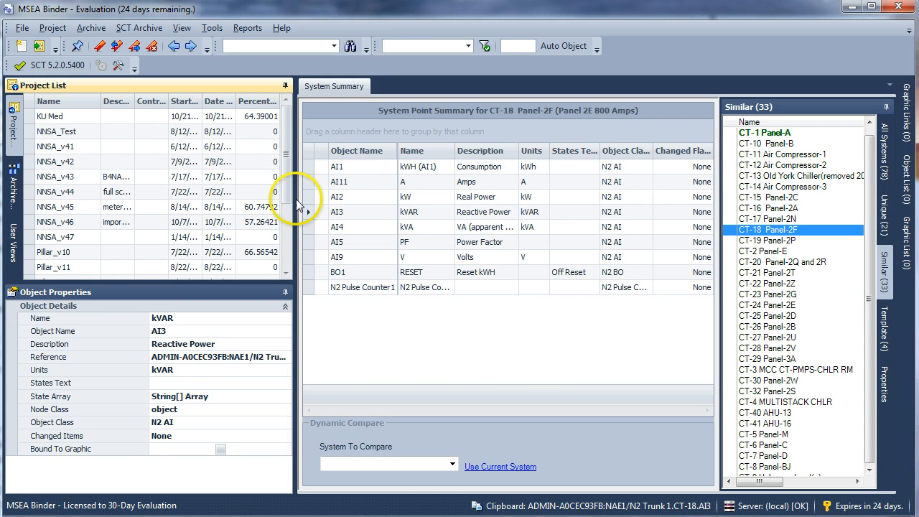
# Step: Import the Pillar SCT archive database from the local computer into the Pillar_v12 project
pyautogui.moveTo(293, 174); pyautogui.dragTo(289, 221)
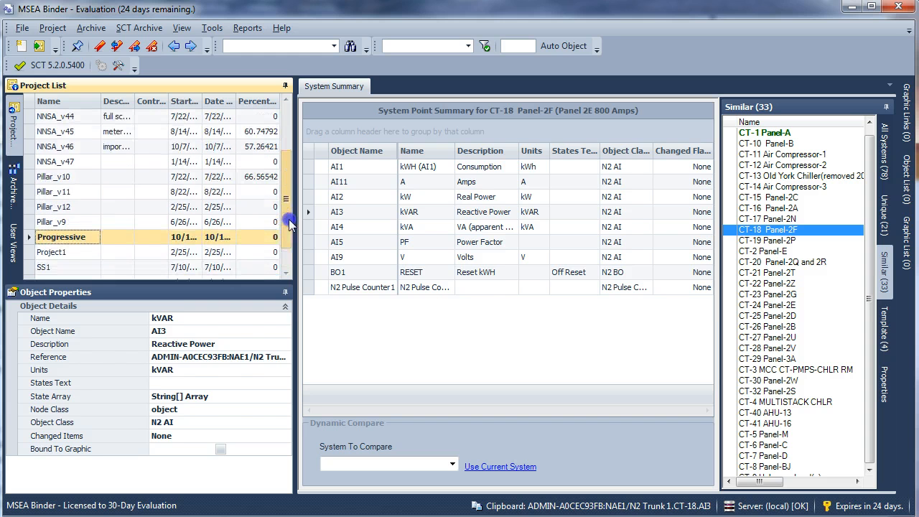
pyautogui.click(58, 208)
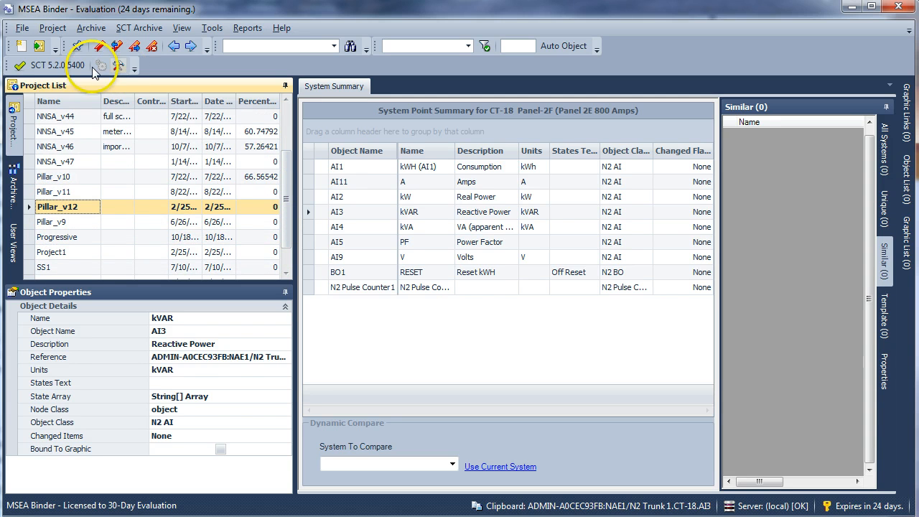
pyautogui.click(56, 30)
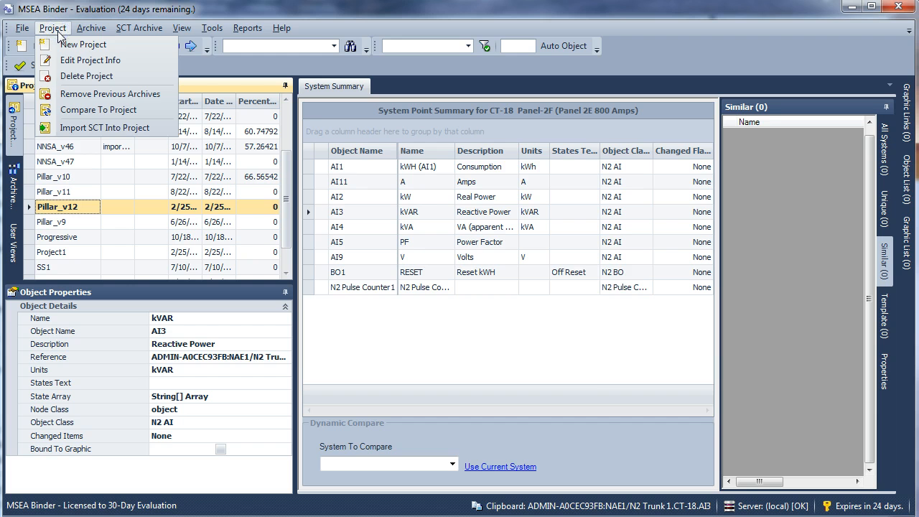
pyautogui.click(79, 128)
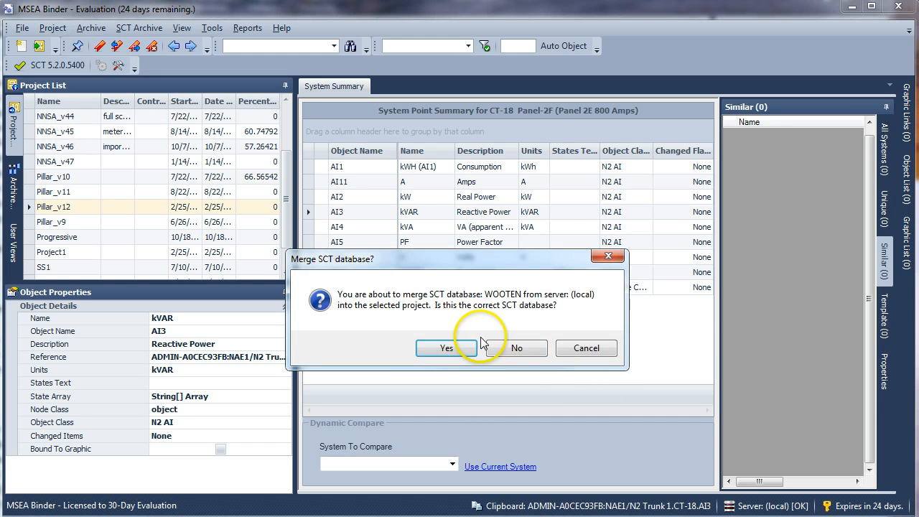
pyautogui.click(431, 347)
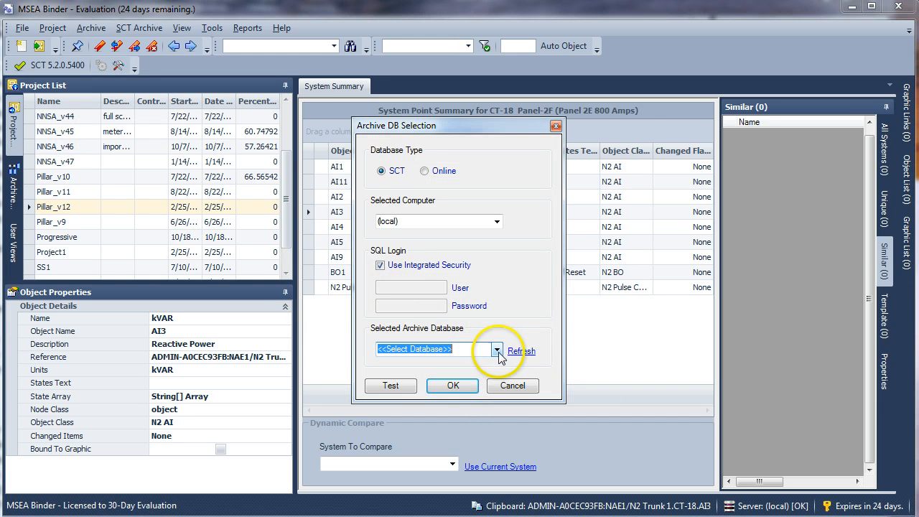
pyautogui.click(497, 351)
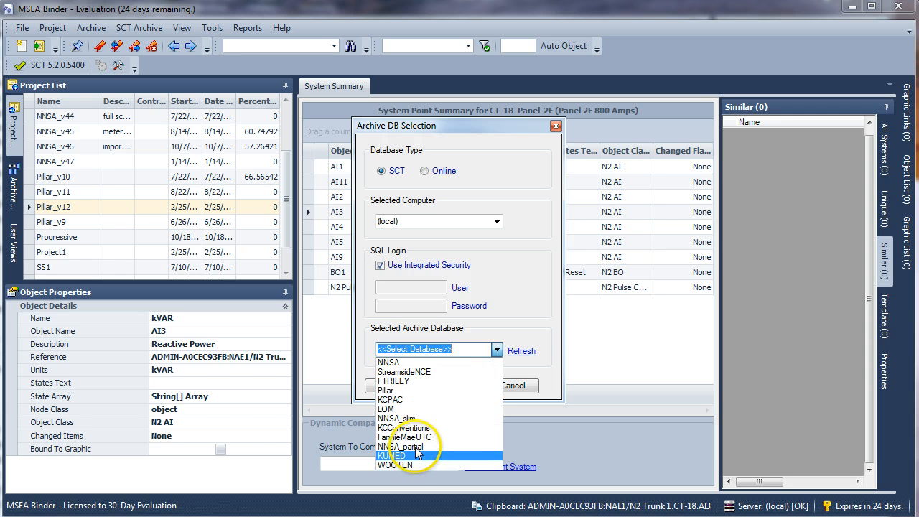
pyautogui.click(399, 390)
pyautogui.click(454, 387)
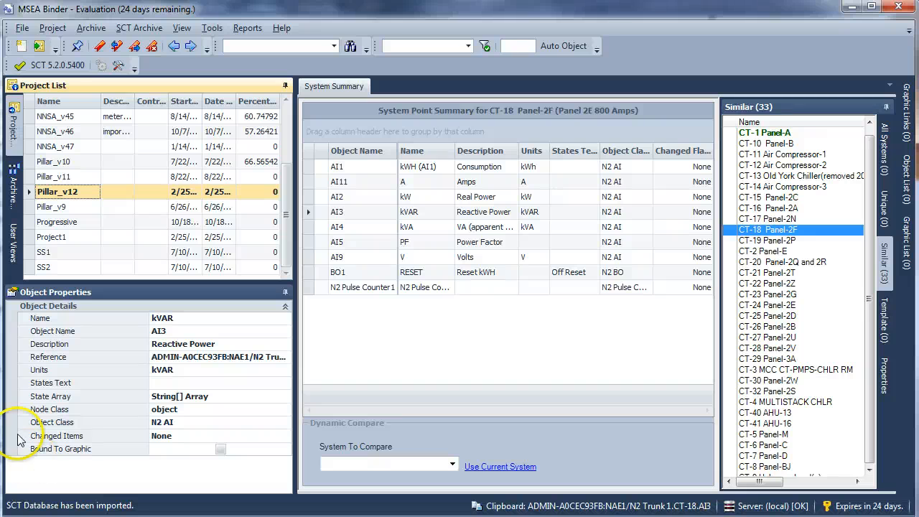
# Step: Migrate settings into the Pillar_v12 archive from project Pillar_v10, archive Pillar (7/22/2013 9:20:39 AM)(v5.2)
pyautogui.click(54, 30)
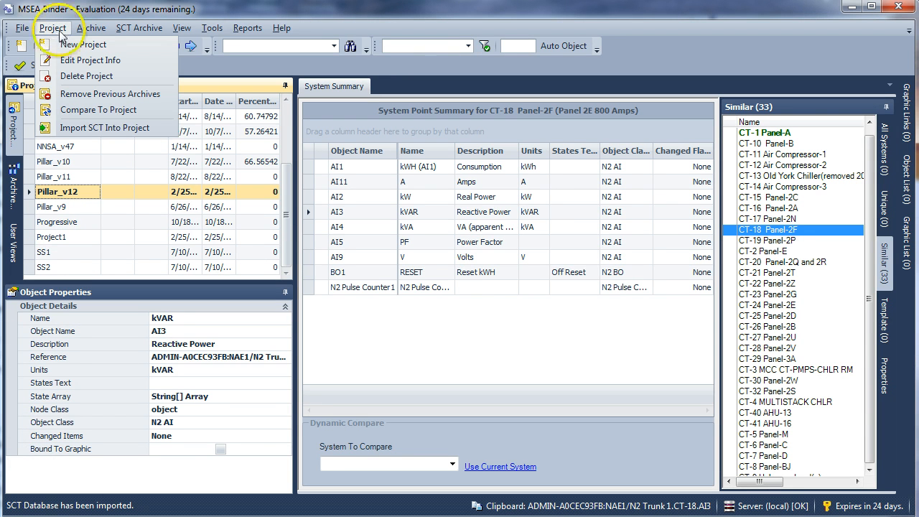
pyautogui.click(91, 30)
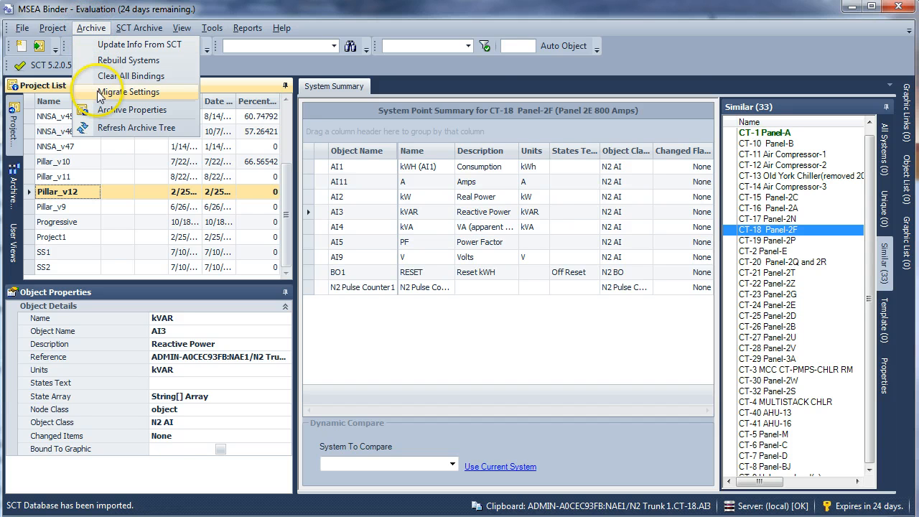
pyautogui.click(128, 91)
pyautogui.click(386, 244)
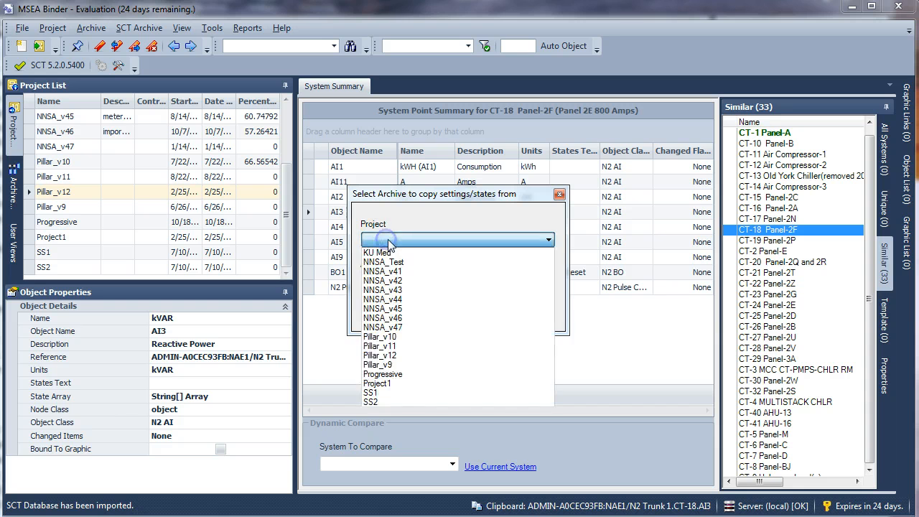
pyautogui.click(397, 338)
pyautogui.click(409, 279)
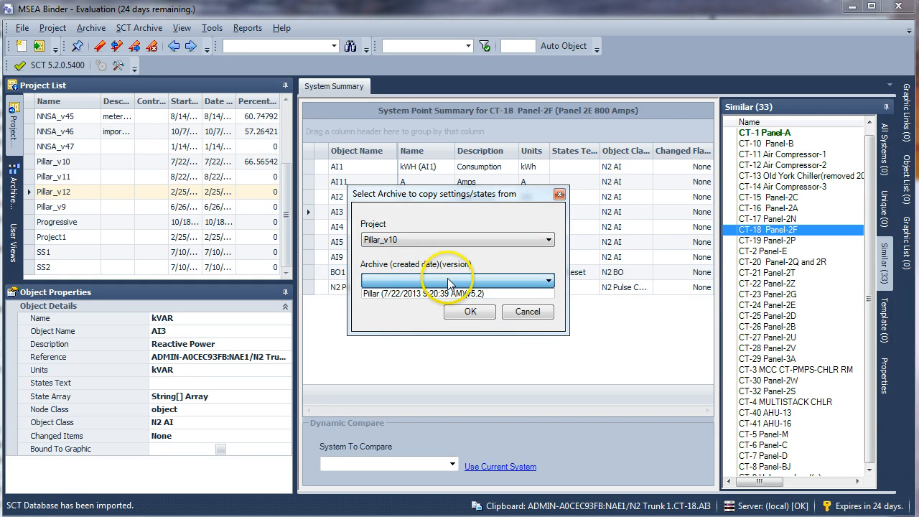
pyautogui.click(393, 297)
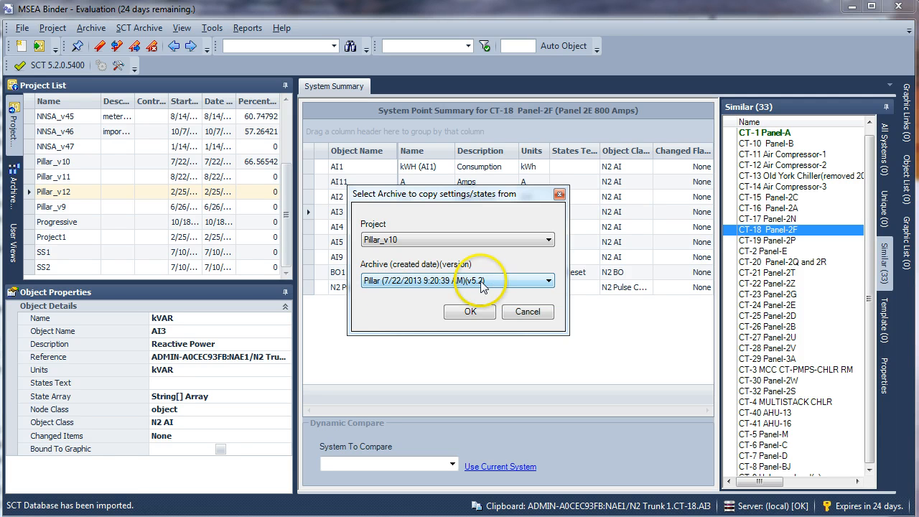
pyautogui.click(472, 313)
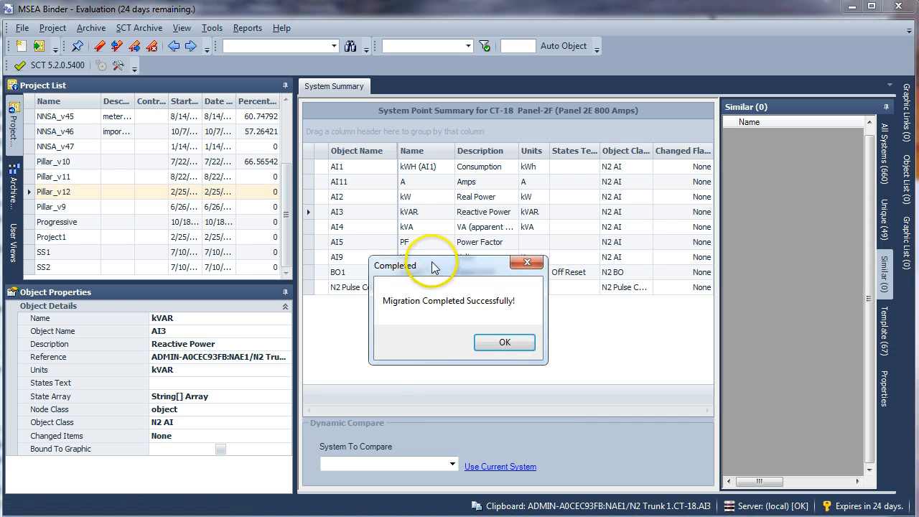
pyautogui.click(502, 343)
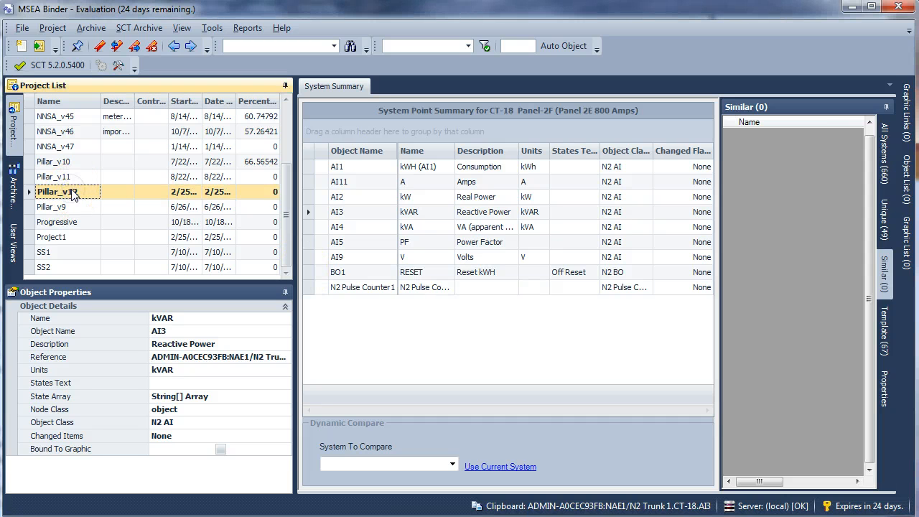
# Step: Examine the imported Pillar archive tree, including the engines under Pillar Data Center and the contents of PV02-NCE-01 and PV03-NCE-R1A
pyautogui.click(13, 184)
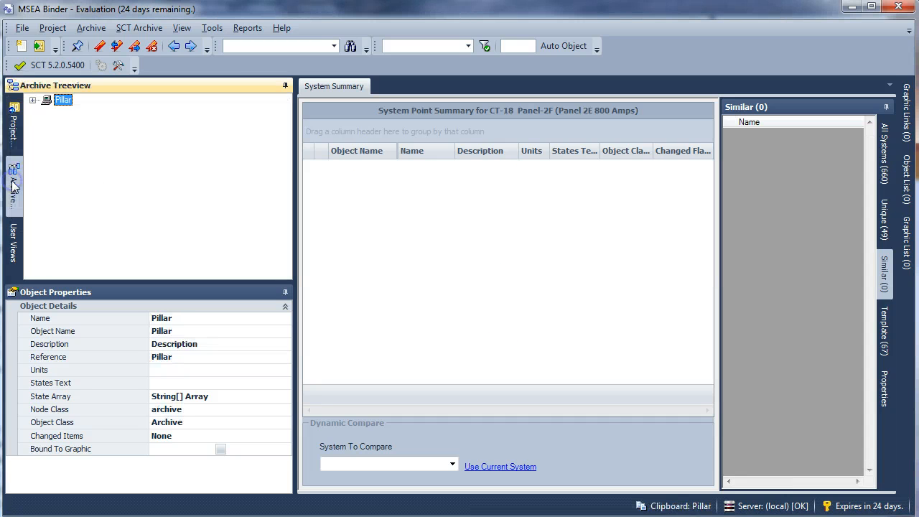
pyautogui.click(32, 100)
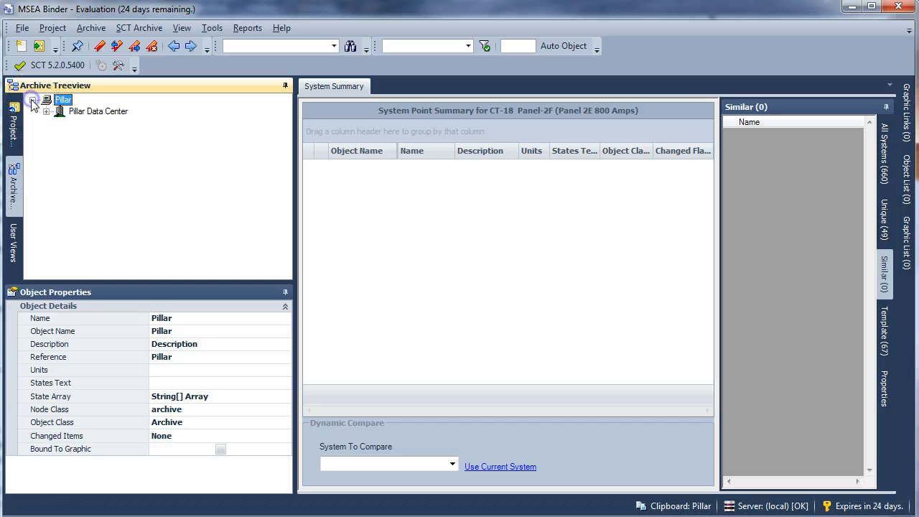
pyautogui.click(46, 112)
pyautogui.moveTo(287, 142)
pyautogui.mouseDown()
pyautogui.moveTo(289, 230)
pyautogui.moveTo(286, 141)
pyautogui.mouseUp()
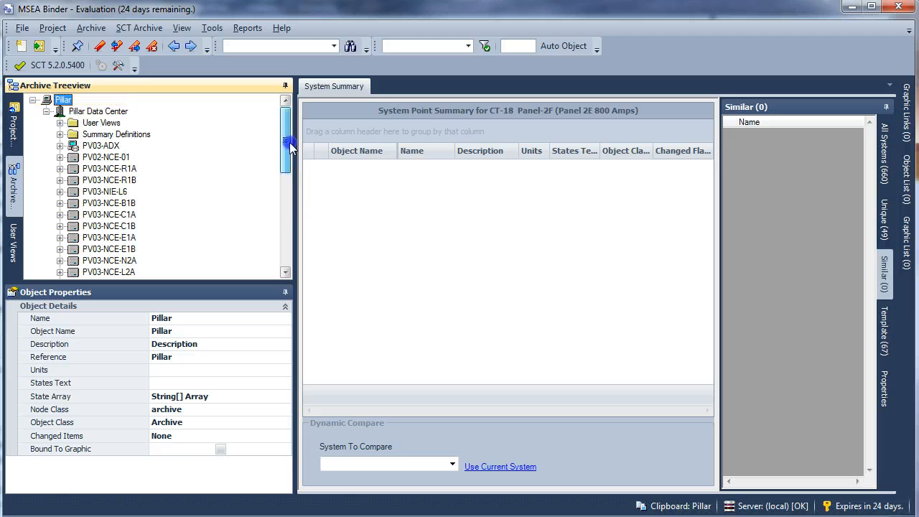
pyautogui.click(60, 156)
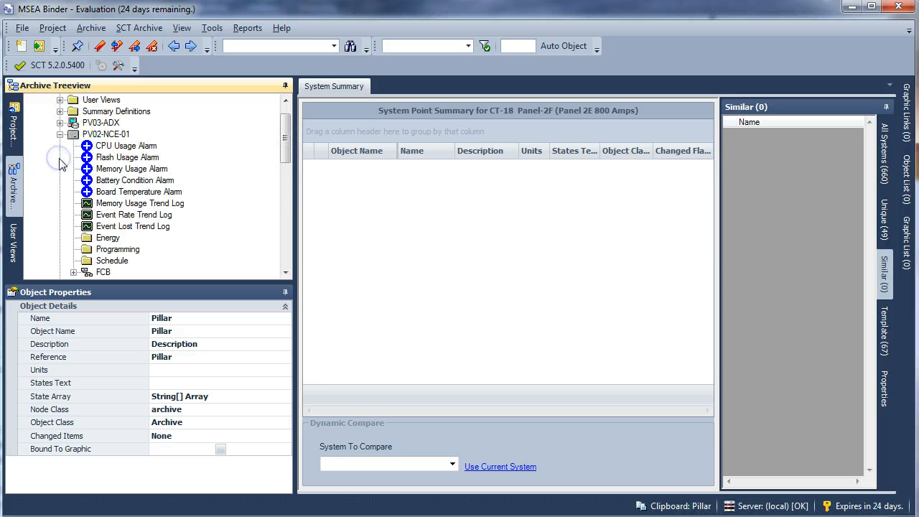
pyautogui.click(59, 134)
pyautogui.click(59, 146)
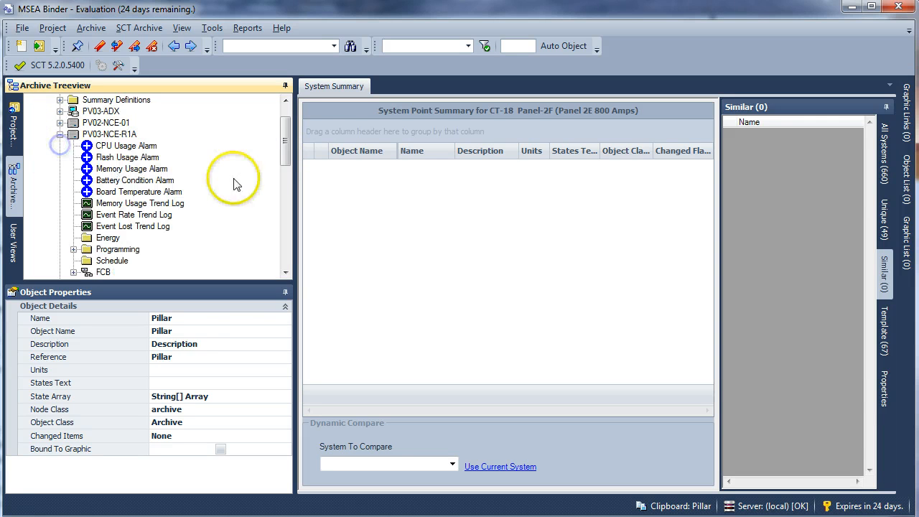
pyautogui.moveTo(282, 161); pyautogui.dragTo(292, 254)
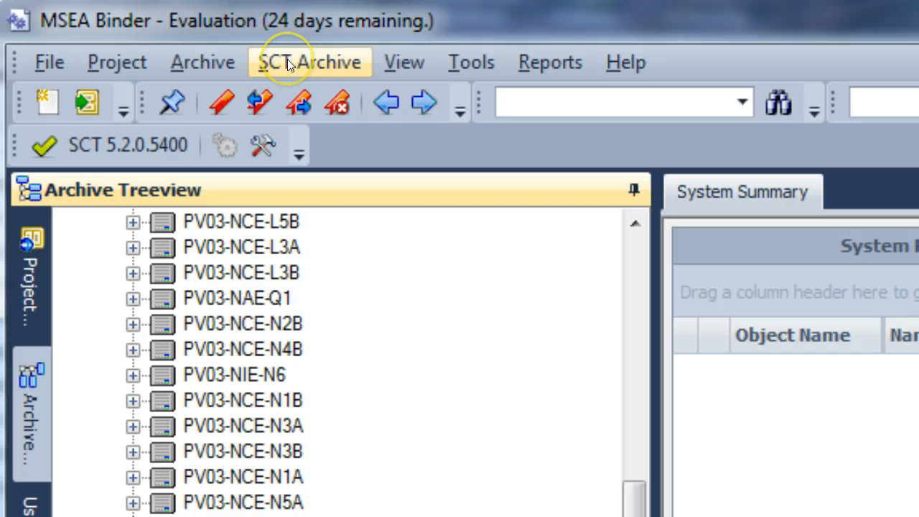
# Step: Compare the current archive with project Pillar_v10's archive Pillar (7/22/2013 9:20:39 AM)(v5.2) and look through the comparison results
pyautogui.click(206, 60)
pyautogui.press('Escape')
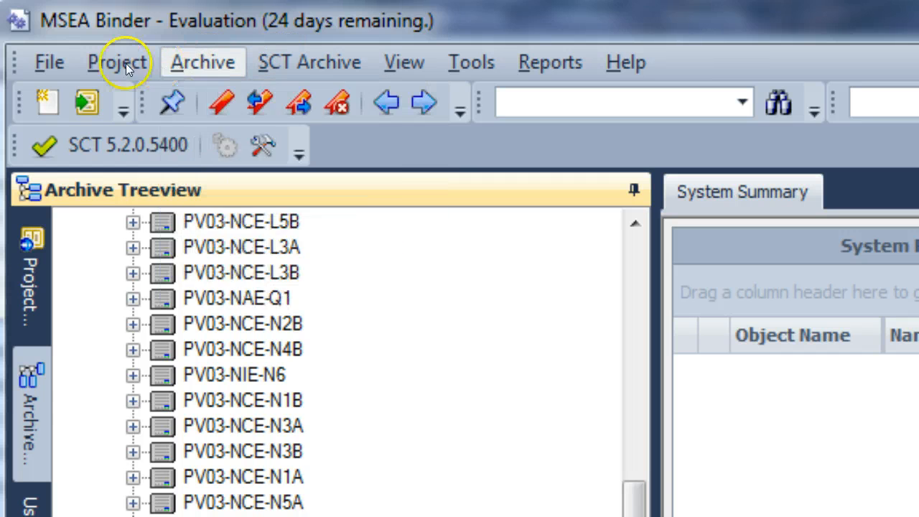
pyautogui.click(126, 63)
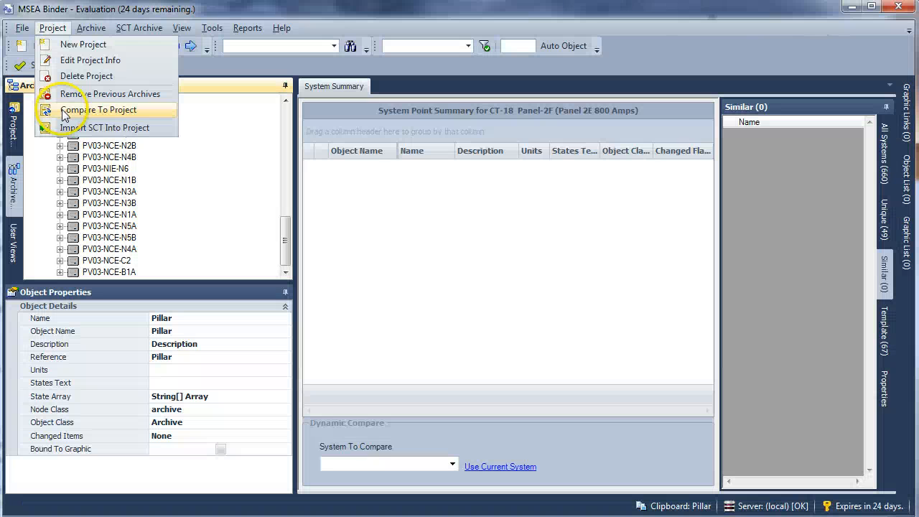
pyautogui.click(136, 244)
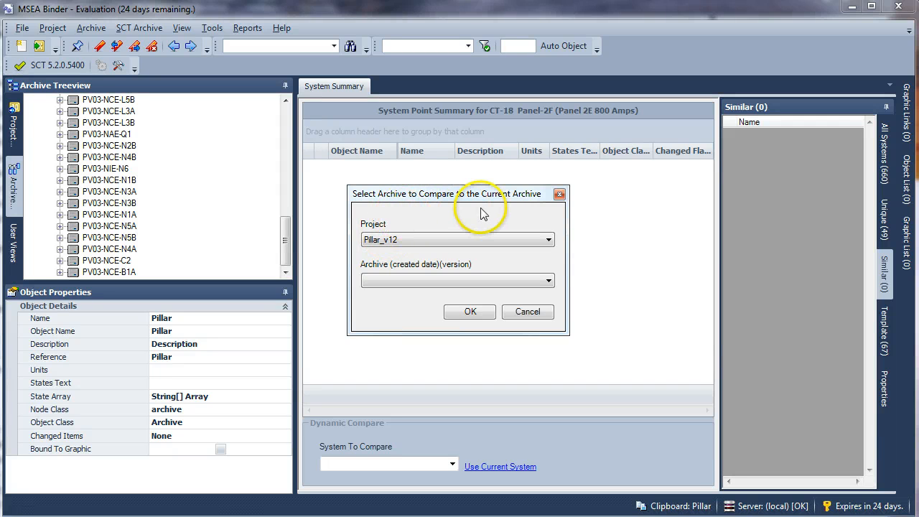
pyautogui.click(410, 240)
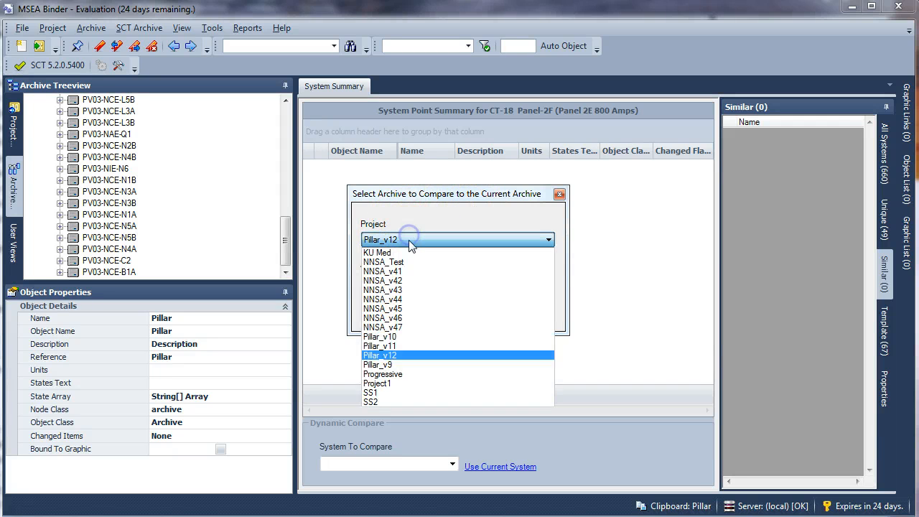
pyautogui.click(410, 336)
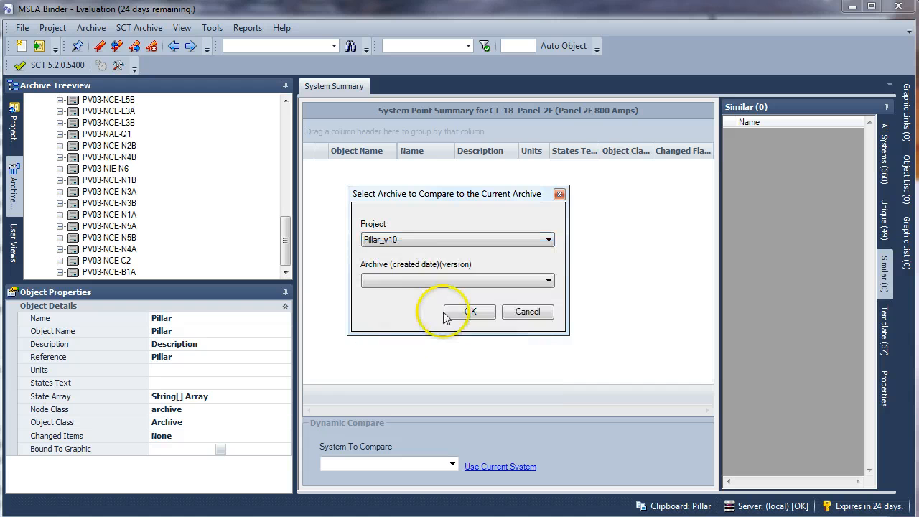
pyautogui.click(412, 281)
pyautogui.click(411, 290)
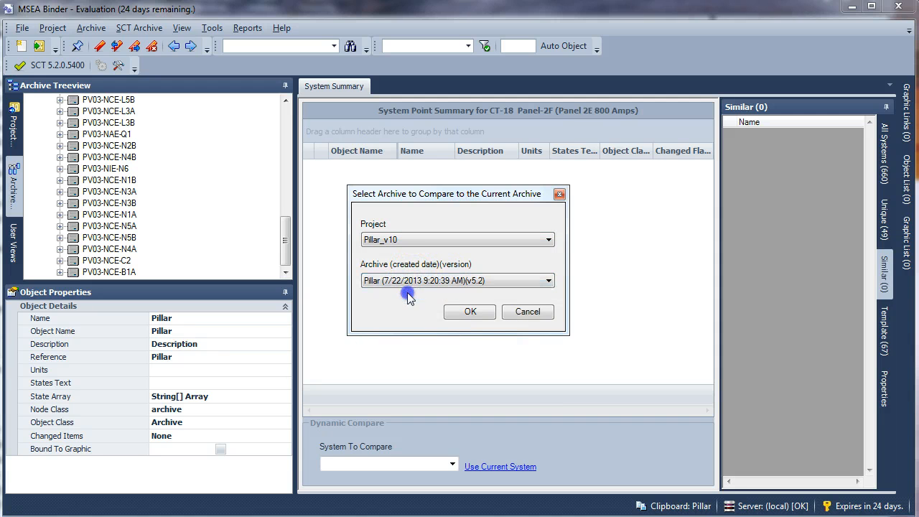
pyautogui.click(469, 311)
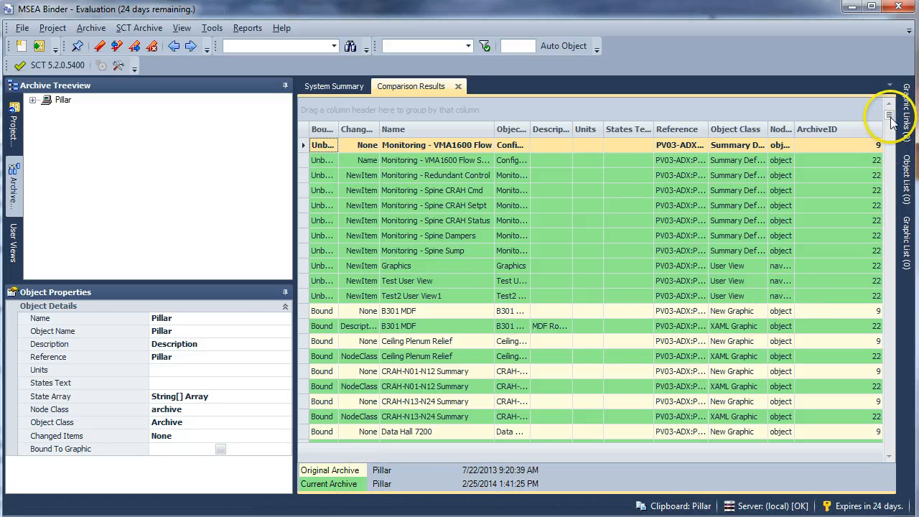
pyautogui.moveTo(891, 119); pyautogui.dragTo(894, 127)
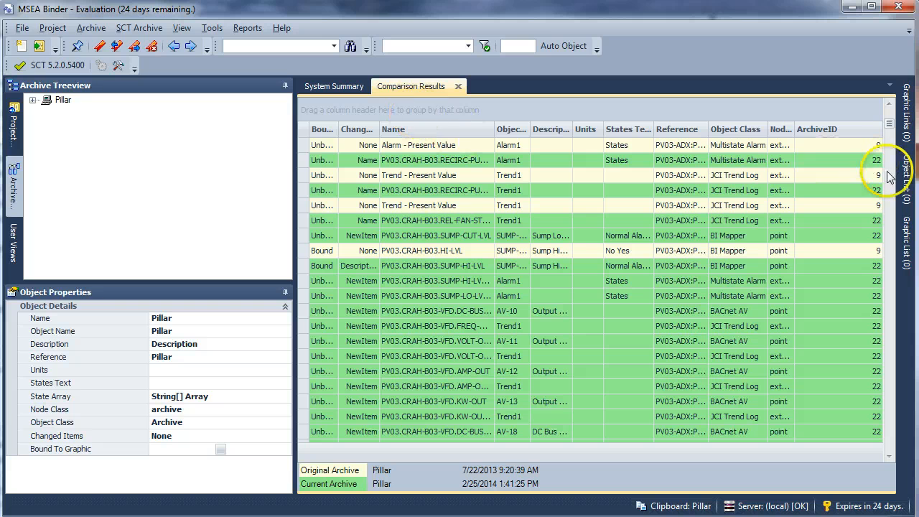
# Step: Widen the Changed Flags and Bound columns and look through the new, changed and deleted items in the comparison results
pyautogui.moveTo(890, 128); pyautogui.dragTo(891, 191)
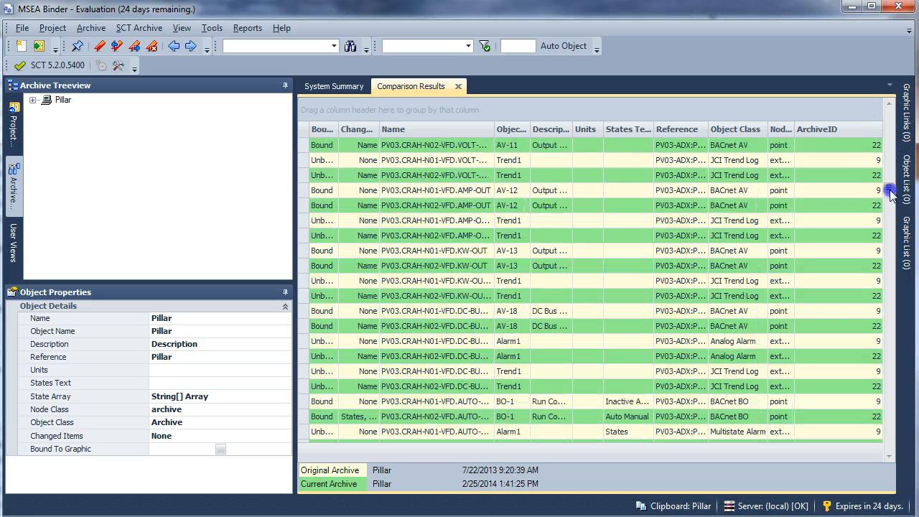
pyautogui.moveTo(380, 129); pyautogui.dragTo(427, 142)
pyautogui.moveTo(338, 130); pyautogui.dragTo(354, 132)
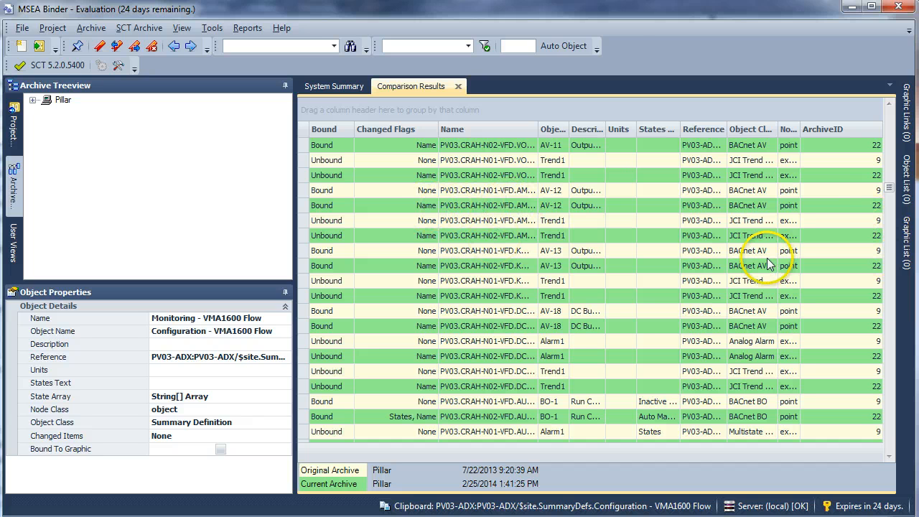
pyautogui.moveTo(889, 191); pyautogui.dragTo(898, 391)
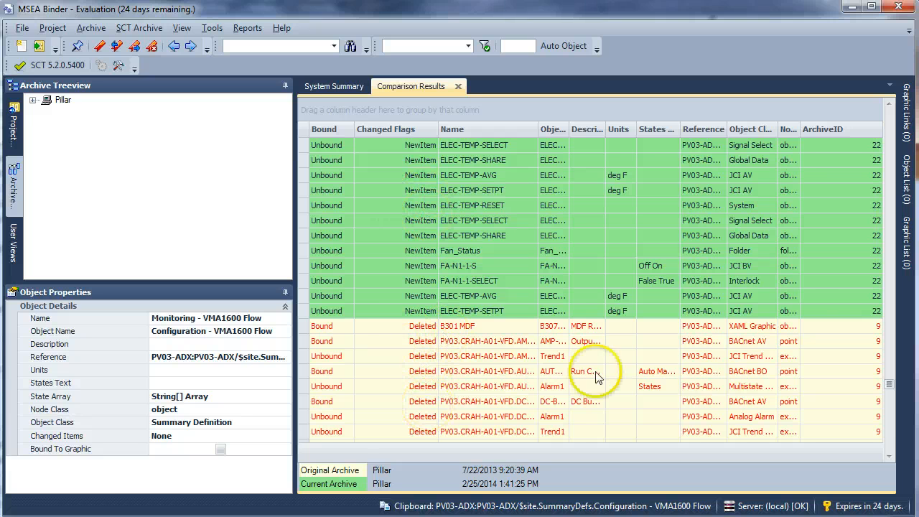
pyautogui.moveTo(889, 385); pyautogui.dragTo(877, 106)
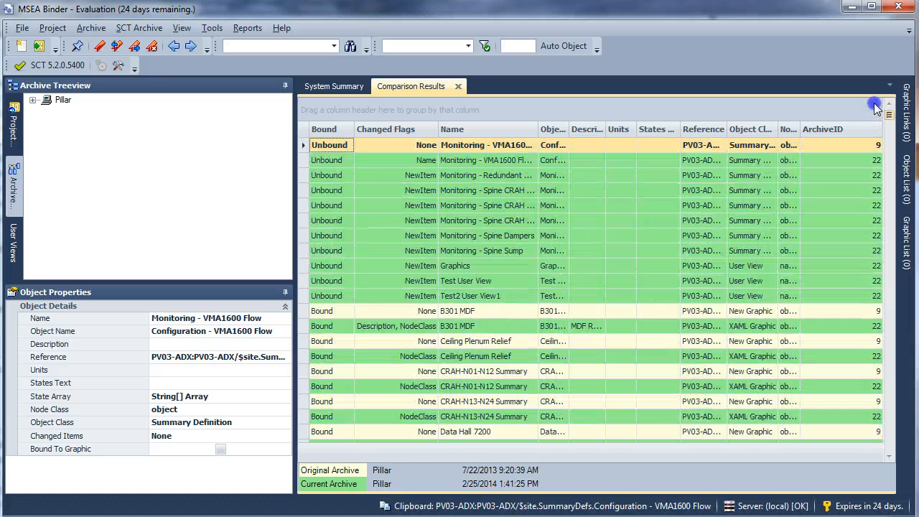
# Step: Show the export and print options available for the comparison results without running any of them
pyautogui.rightClick(488, 219)
pyautogui.click(520, 227)
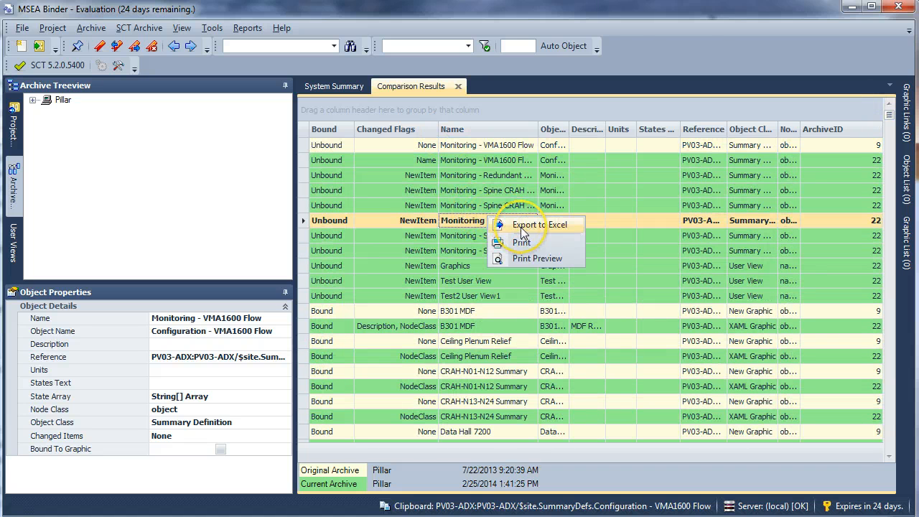
pyautogui.click(544, 227)
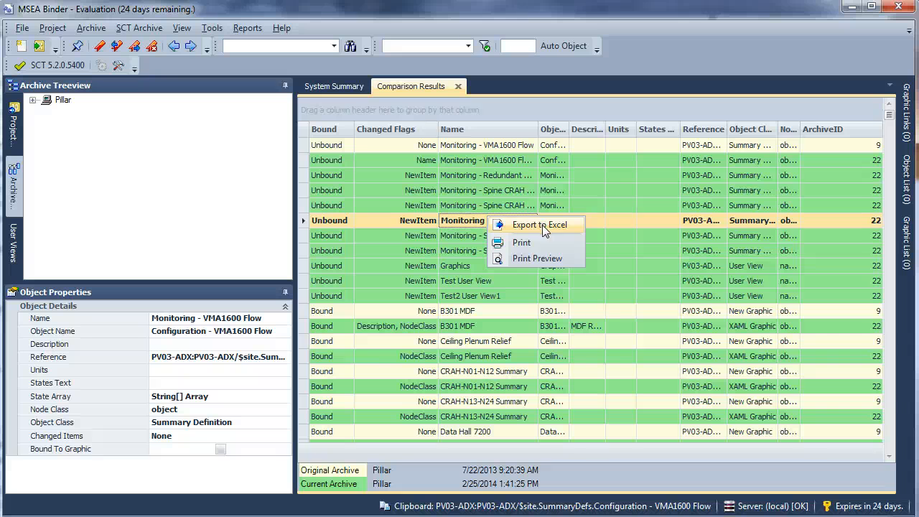
pyautogui.click(419, 112)
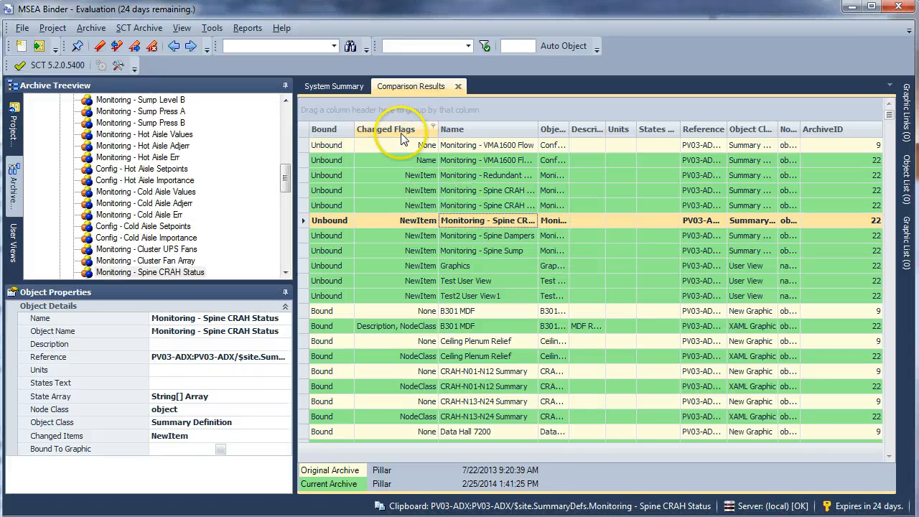
# Step: Group the comparison results by Changed Flags and review the items in the NewItem and Deleted groups
pyautogui.moveTo(402, 138); pyautogui.dragTo(393, 111)
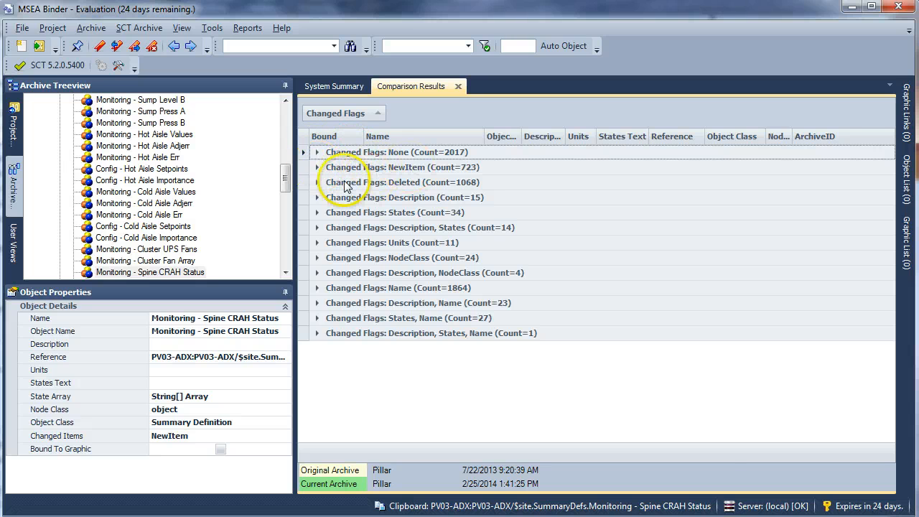
pyautogui.click(317, 168)
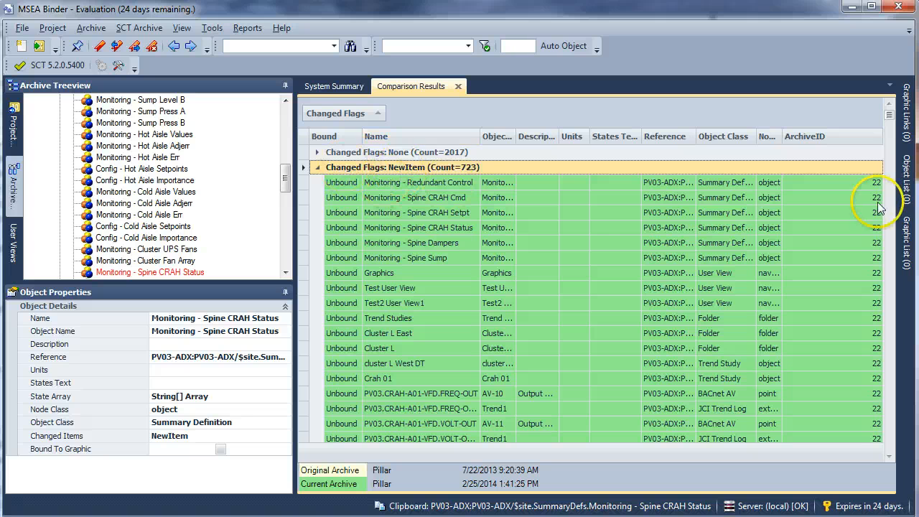
pyautogui.click(317, 168)
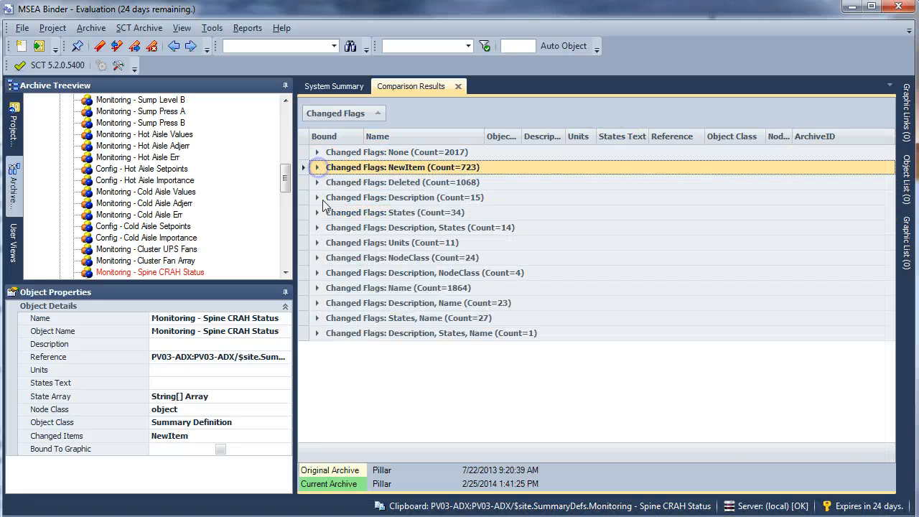
pyautogui.click(317, 183)
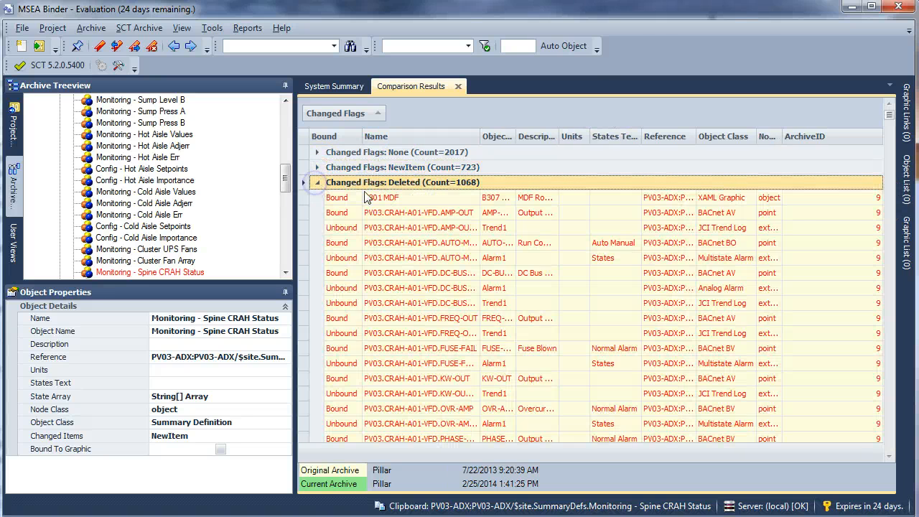
pyautogui.click(320, 186)
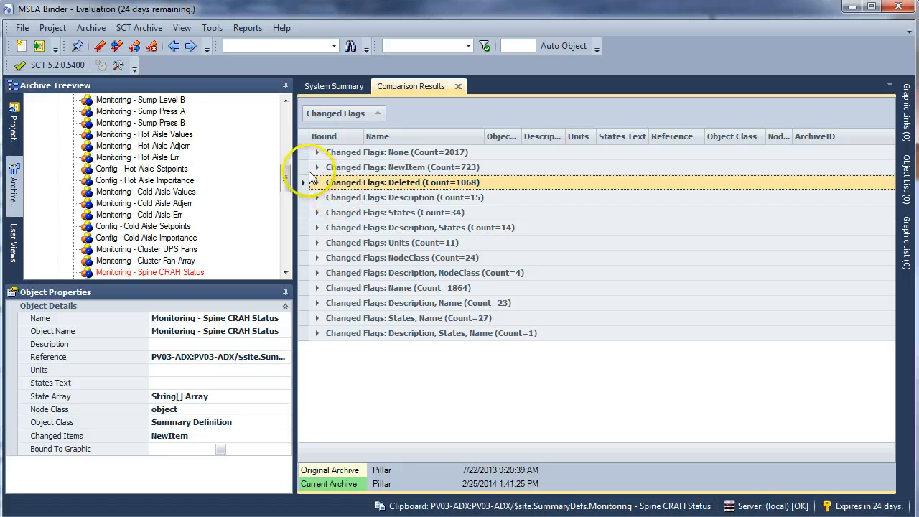
# Step: Locate the new items Monitoring - Redundant Control and Trend Studies in the archive tree from the NewItem group
pyautogui.click(317, 167)
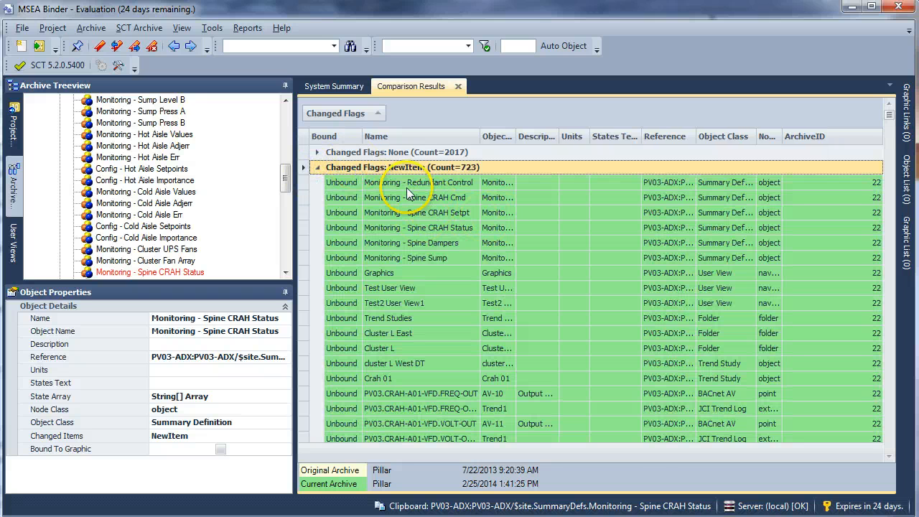
pyautogui.click(406, 184)
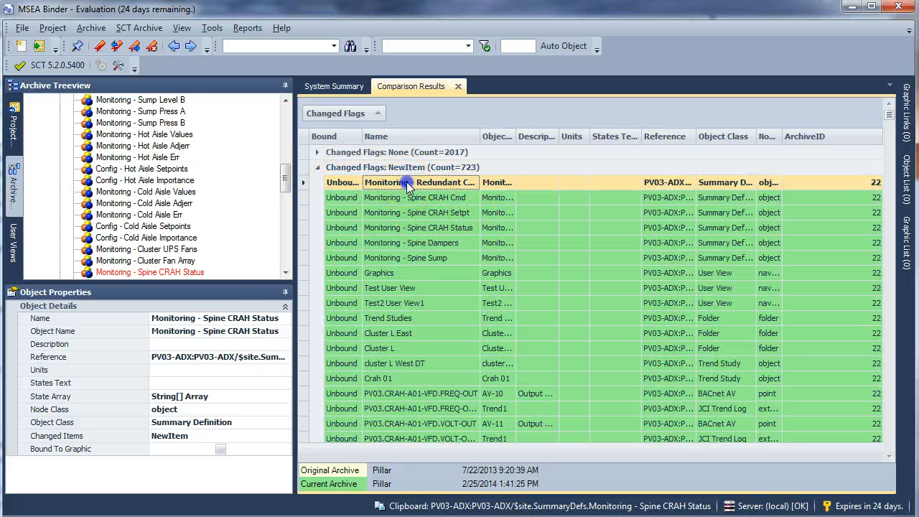
pyautogui.click(398, 319)
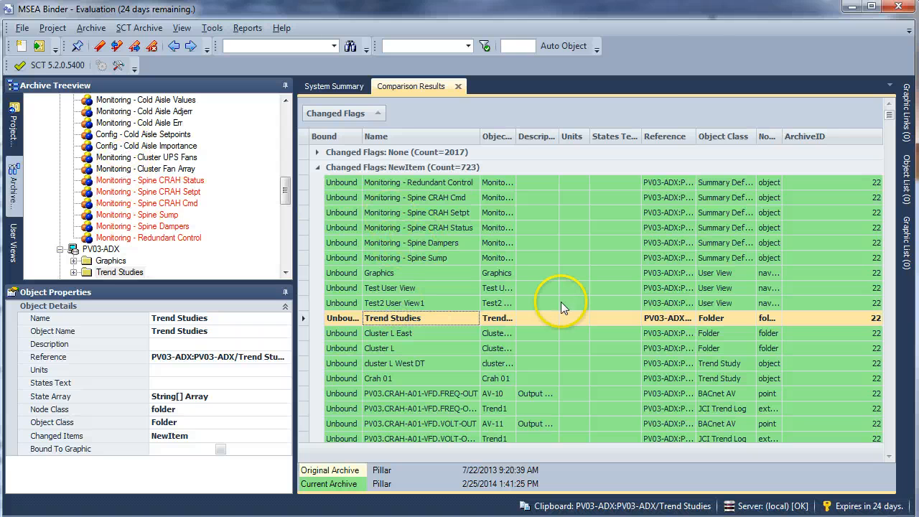
pyautogui.click(318, 167)
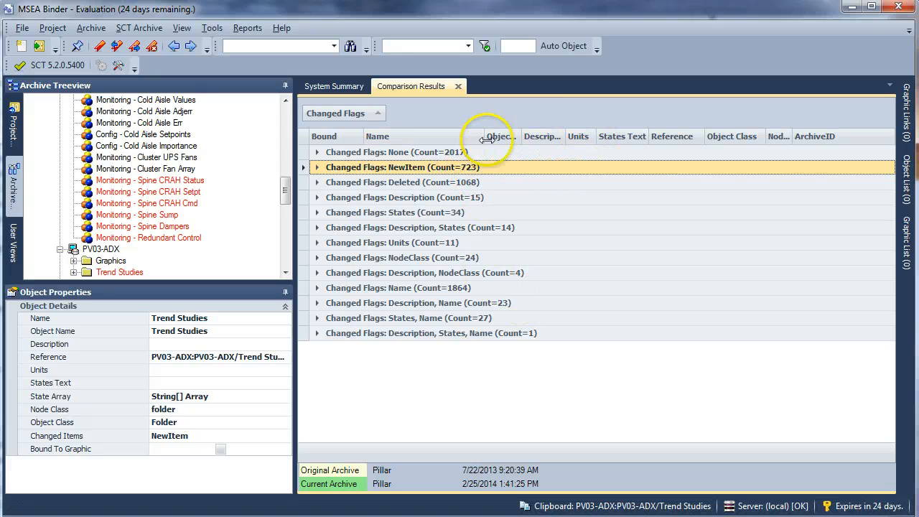
# Step: Add Object Class as a second grouping level under Changed Flags in the comparison results
pyautogui.click(517, 136)
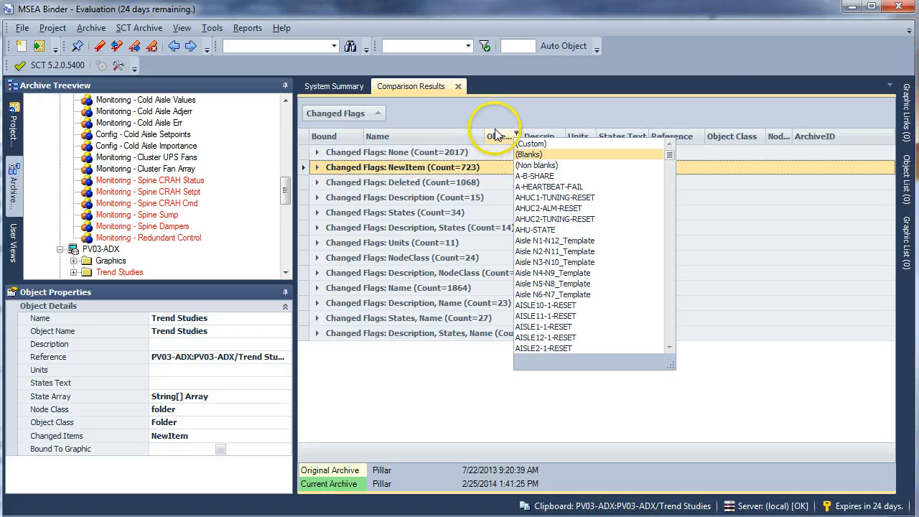
pyautogui.click(514, 126)
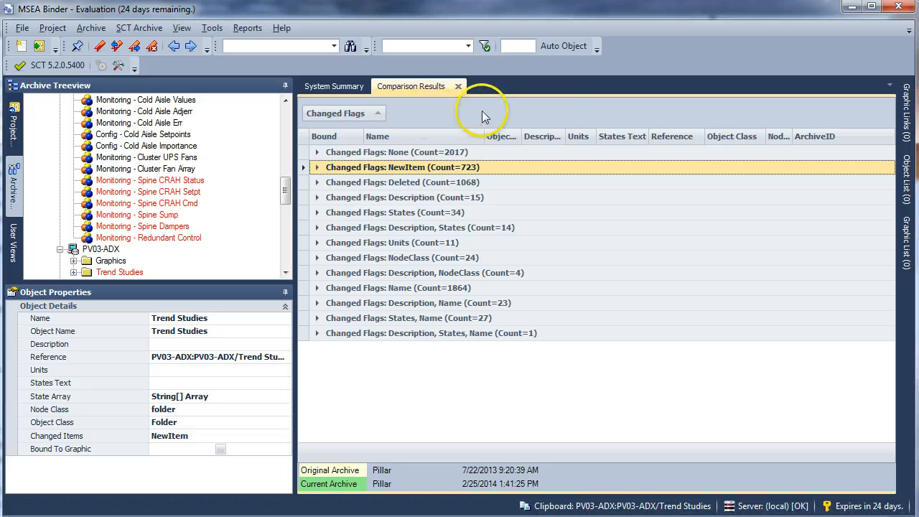
pyautogui.moveTo(747, 144); pyautogui.dragTo(583, 123)
pyautogui.moveTo(439, 140); pyautogui.dragTo(438, 140)
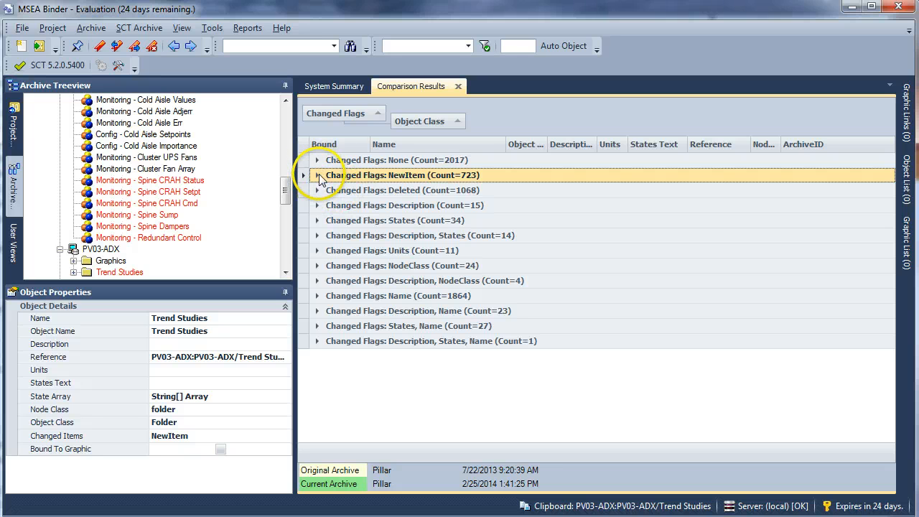
# Step: Examine the NewItem group by object class, including the items under AI Mapper and Analog Alarm
pyautogui.click(317, 176)
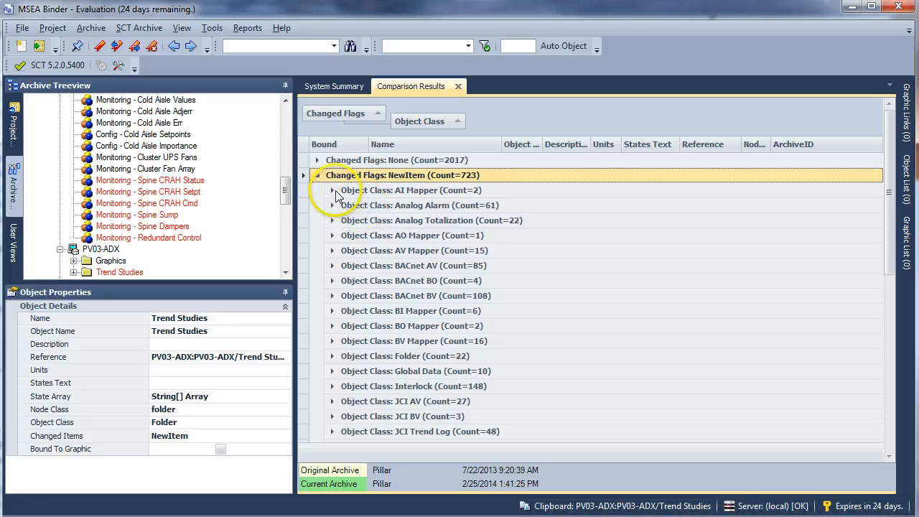
pyautogui.click(332, 190)
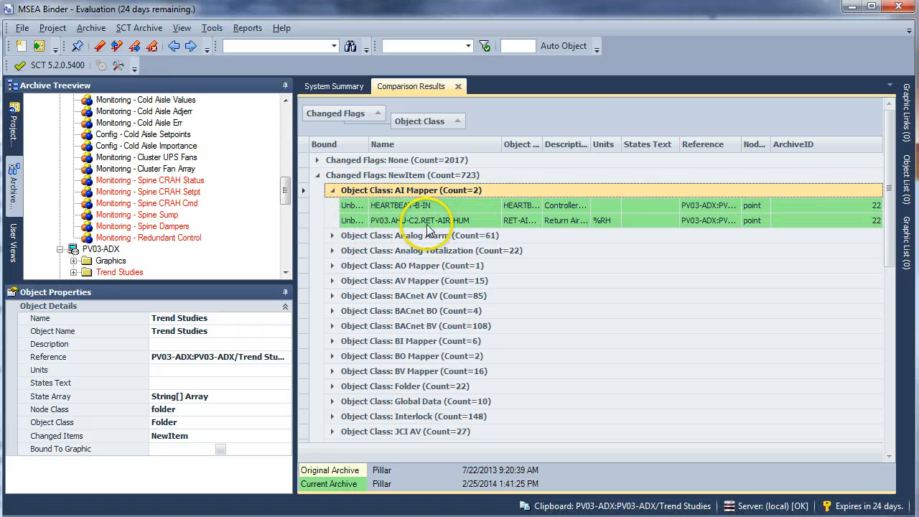
pyautogui.click(332, 235)
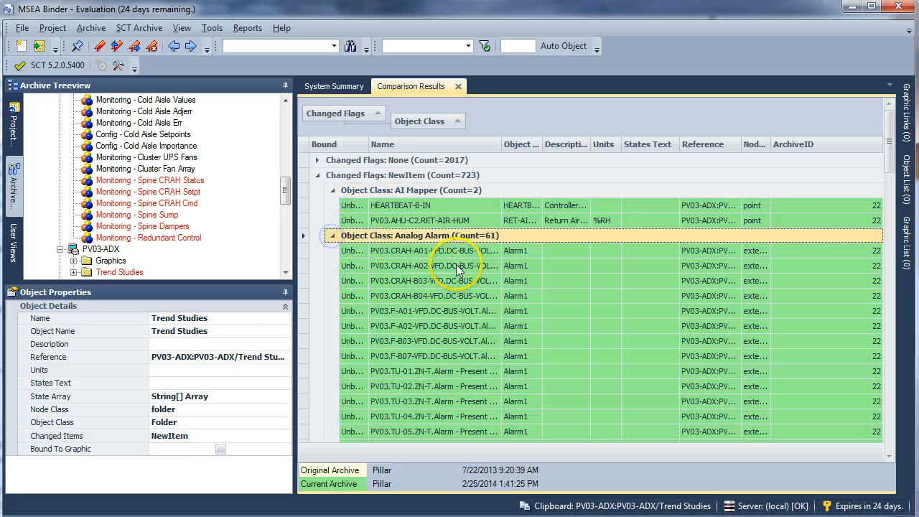
pyautogui.scroll(-2, 471, 304)
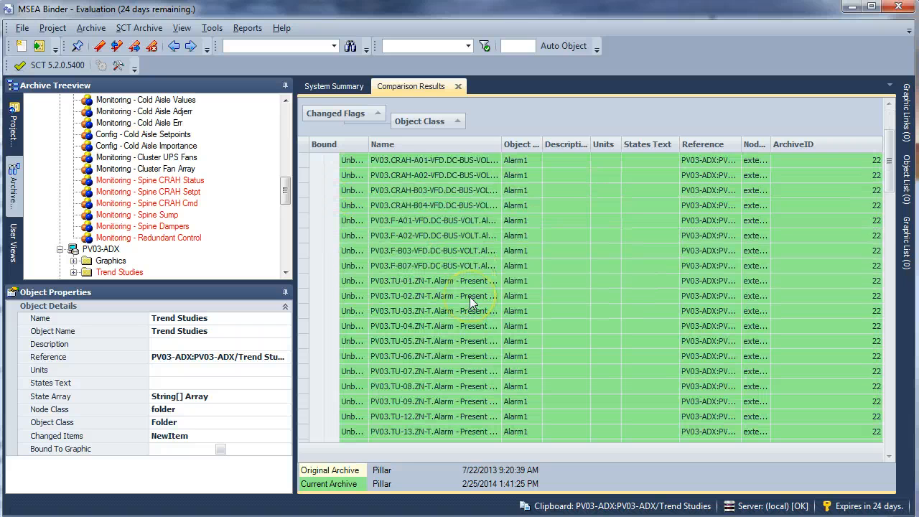
pyautogui.scroll(2, 471, 303)
pyautogui.click(332, 236)
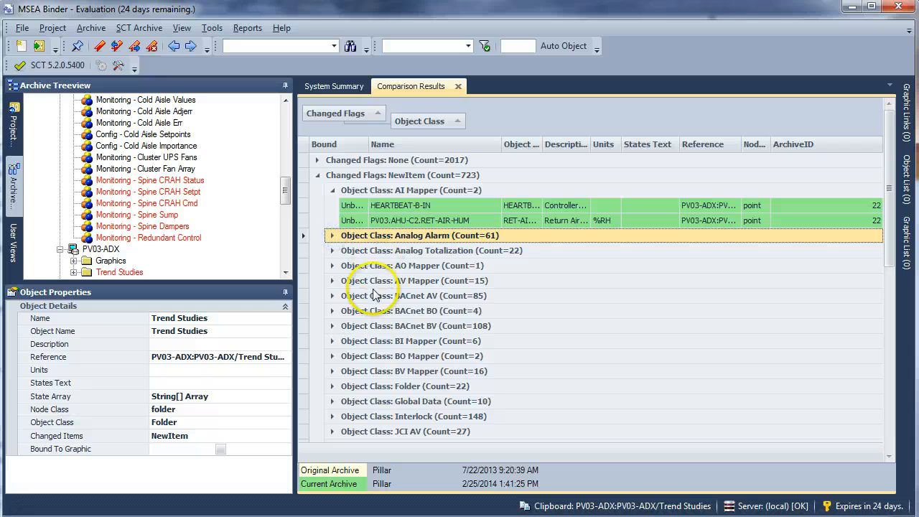
pyautogui.click(334, 266)
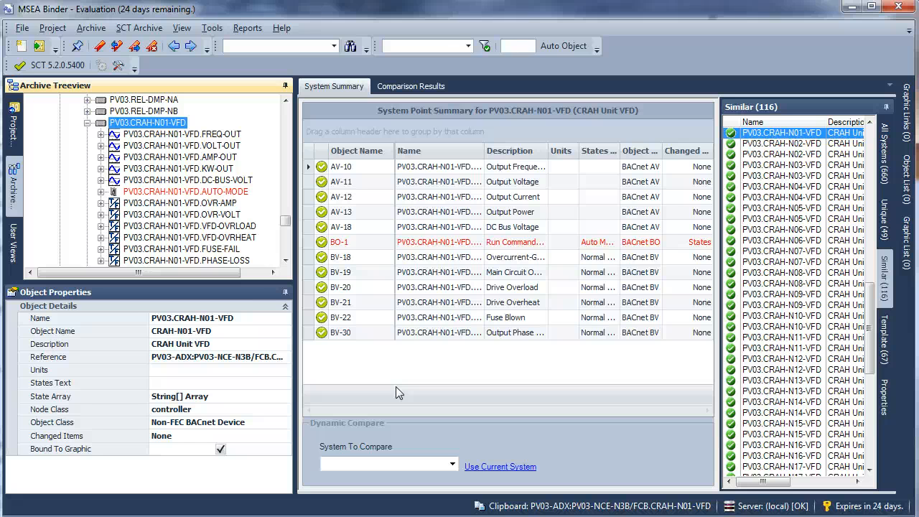
# Step: Inspect the changed AUTO-MODE point (BO-1) of PV03.CRAH-N01-VFD in the archive tree and the system point summary
pyautogui.click(143, 135)
pyautogui.click(148, 124)
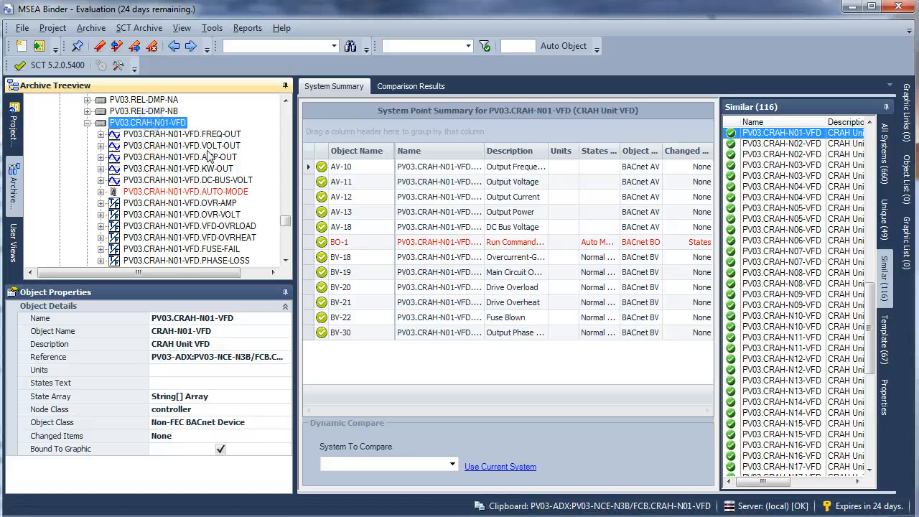
pyautogui.click(207, 192)
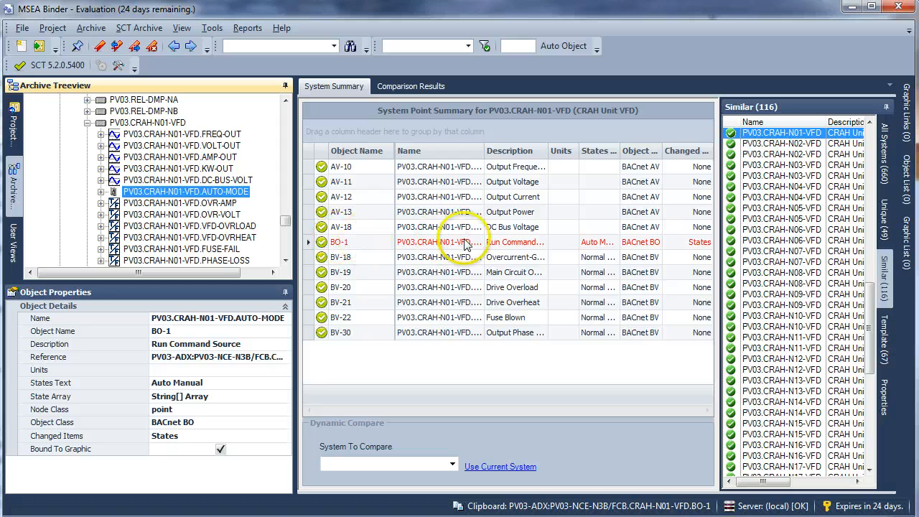
pyautogui.click(404, 408)
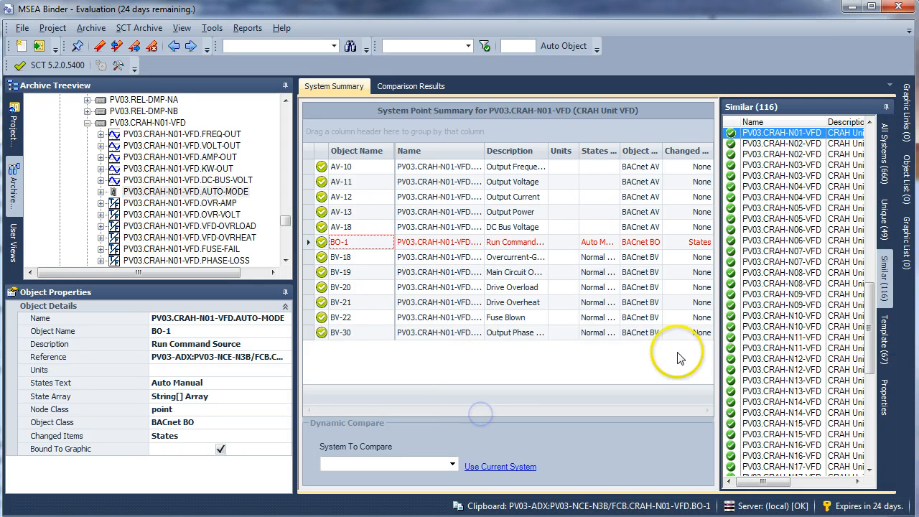
pyautogui.click(590, 244)
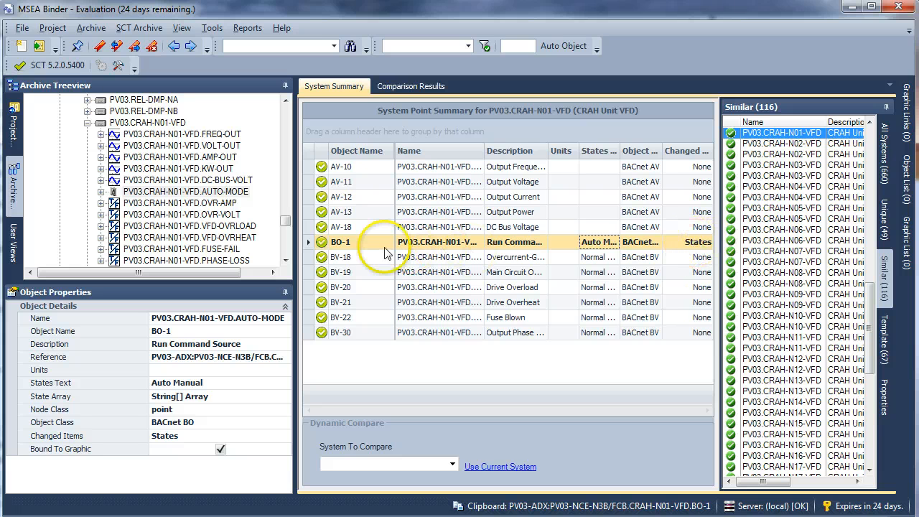
# Step: Expand PV03.CRAH-N02-VFD in the archive tree and inspect its changed points from FREQ-OUT through KW-OUT
pyautogui.click(286, 229)
pyautogui.moveTo(286, 228)
pyautogui.mouseDown()
pyautogui.moveTo(287, 239)
pyautogui.moveTo(287, 217)
pyautogui.moveTo(285, 226)
pyautogui.mouseUp()
pyautogui.click(86, 214)
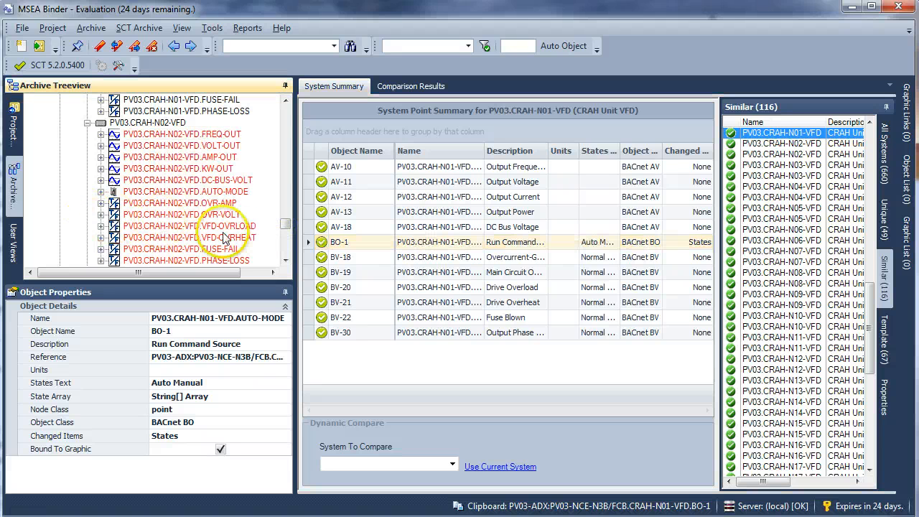
pyautogui.click(175, 135)
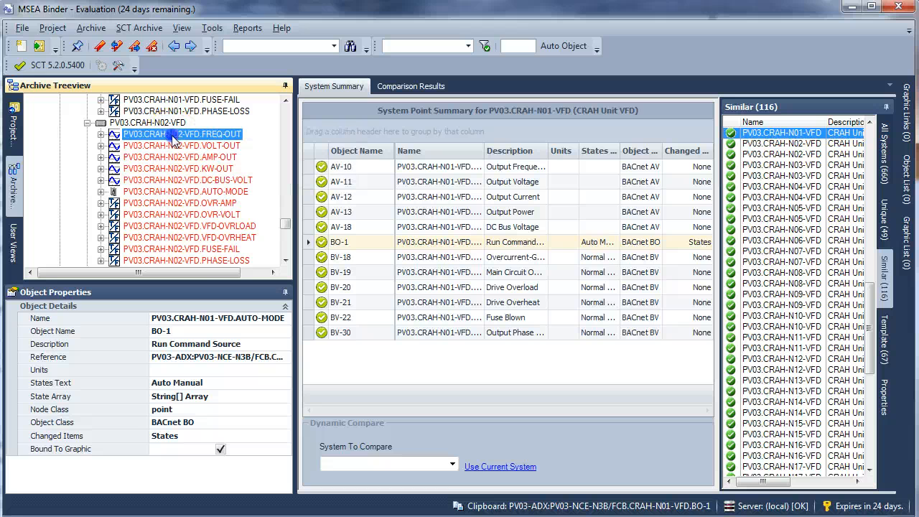
pyautogui.click(196, 147)
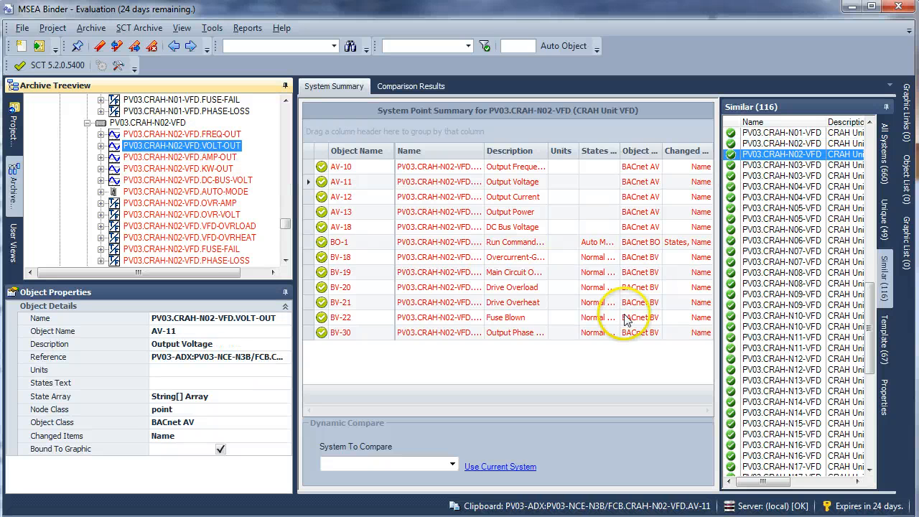
pyautogui.press('Down')
pyautogui.press('Down')
pyautogui.press('Down')
pyautogui.press('Down')
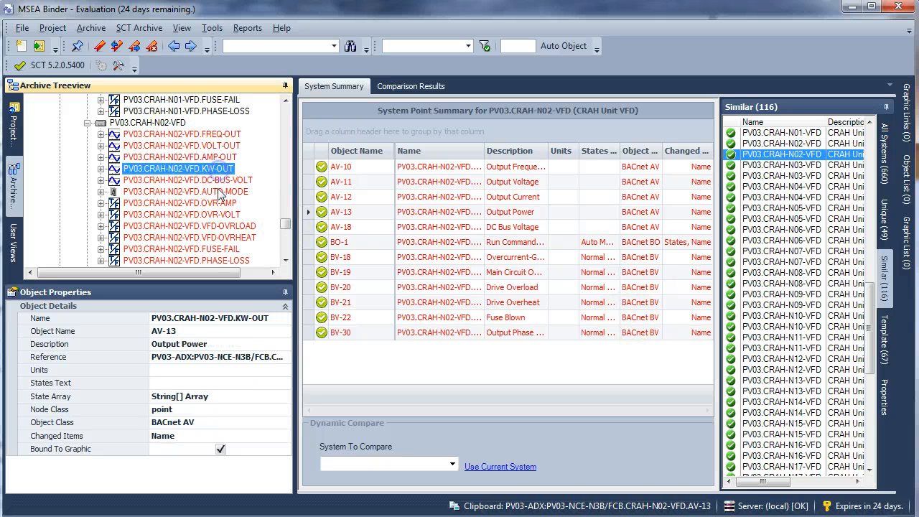